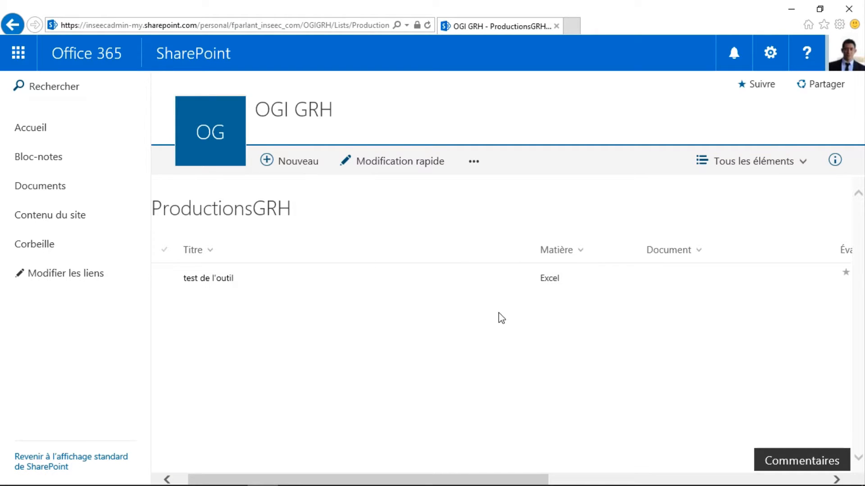
Start a flow for the ProductionsGRH list from the "Send a customized email when a new SharePoint list item is added" template, accepting the proposed connections.
{"action": "left_click", "coordinate": [474, 166]}
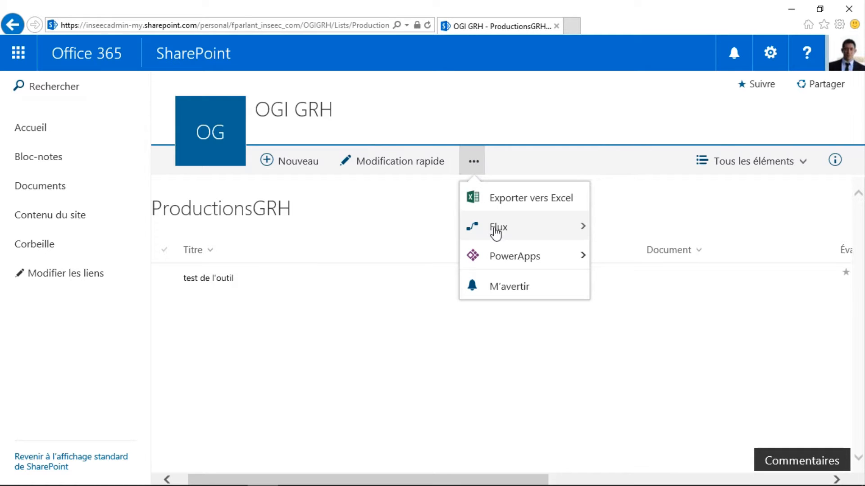
{"action": "mouse_move", "coordinate": [495, 231]}
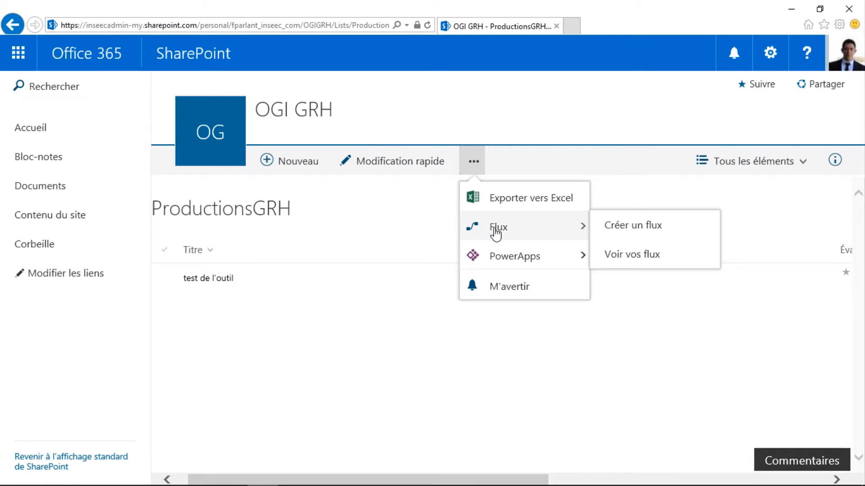
{"action": "left_click", "coordinate": [621, 224]}
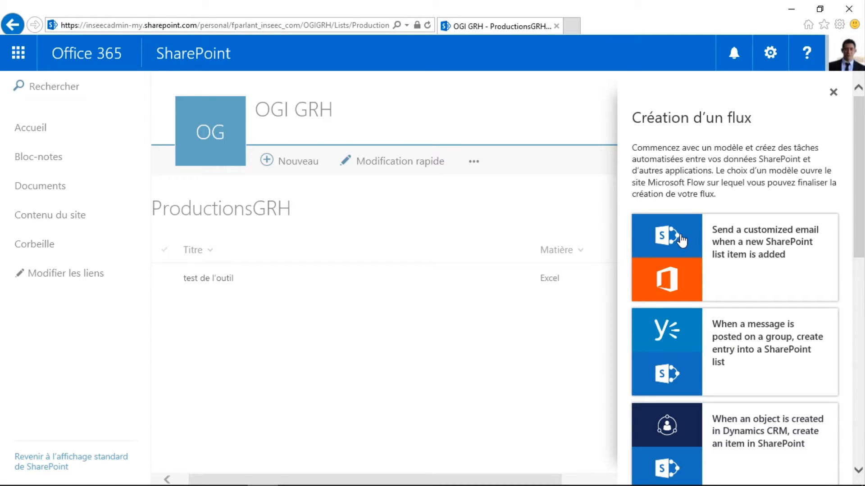
{"action": "left_click", "coordinate": [775, 249]}
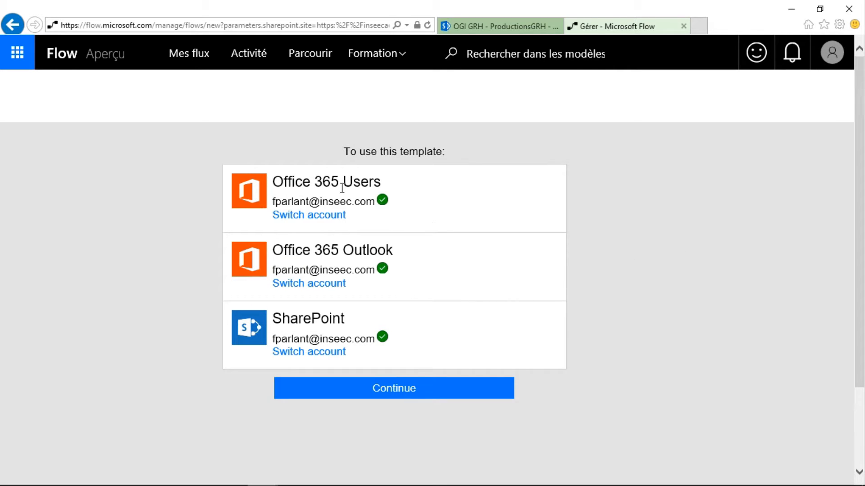
{"action": "left_click", "coordinate": [394, 390]}
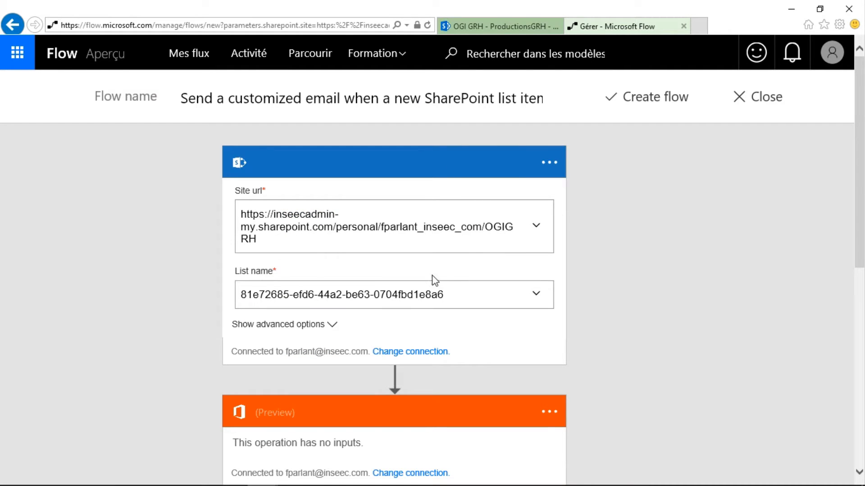
Review the template's trigger, profile and Send Email blocks, including the email's recipient, subject, body and advanced options.
{"action": "scroll", "coordinate": [651, 308], "scroll_direction": "down", "scroll_amount": 8}
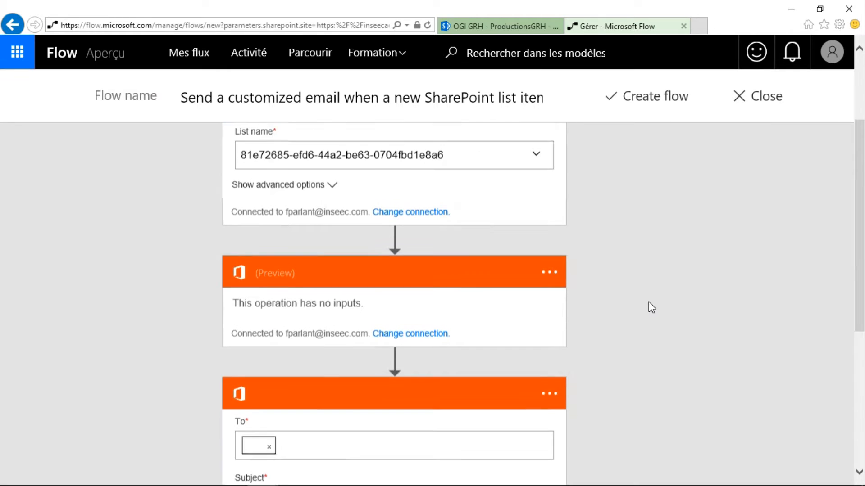
{"action": "scroll", "coordinate": [651, 307], "scroll_direction": "down", "scroll_amount": 1}
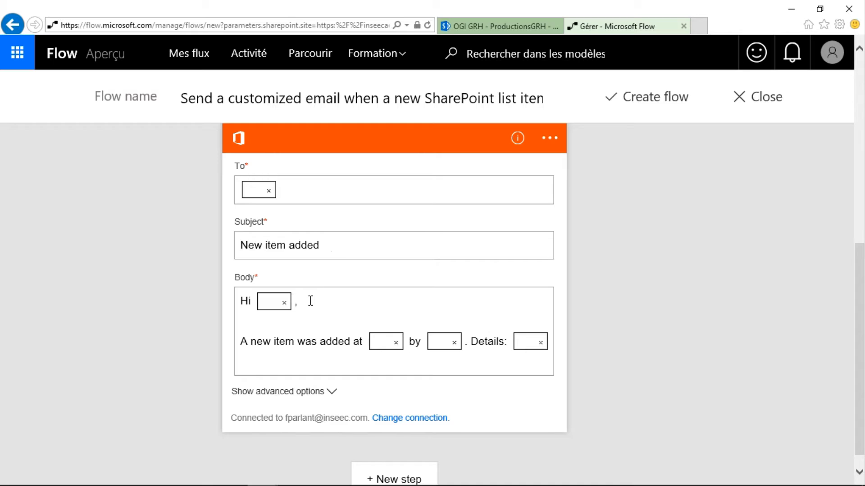
{"action": "left_click", "coordinate": [332, 392]}
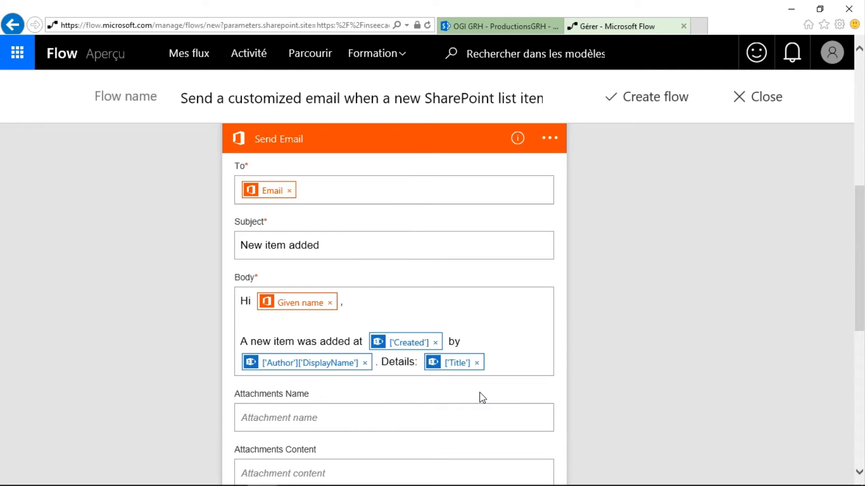
{"action": "scroll", "coordinate": [665, 337], "scroll_direction": "up", "scroll_amount": 3}
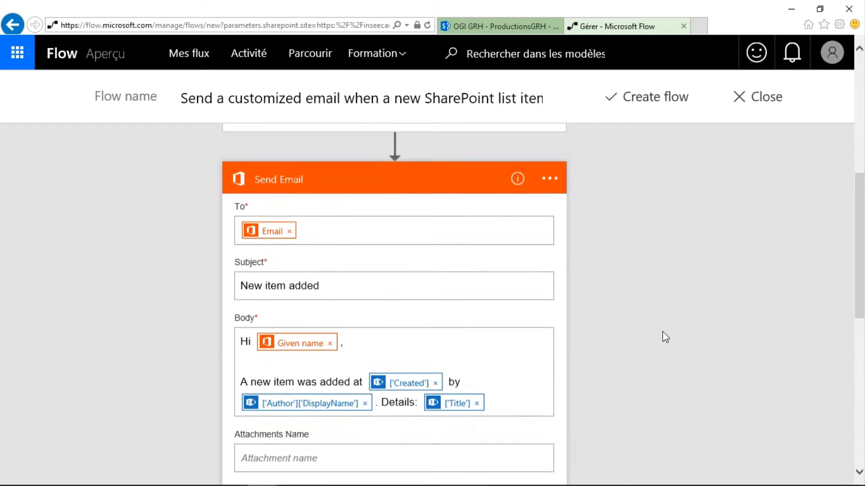
{"action": "scroll", "coordinate": [665, 336], "scroll_direction": "down", "scroll_amount": 3}
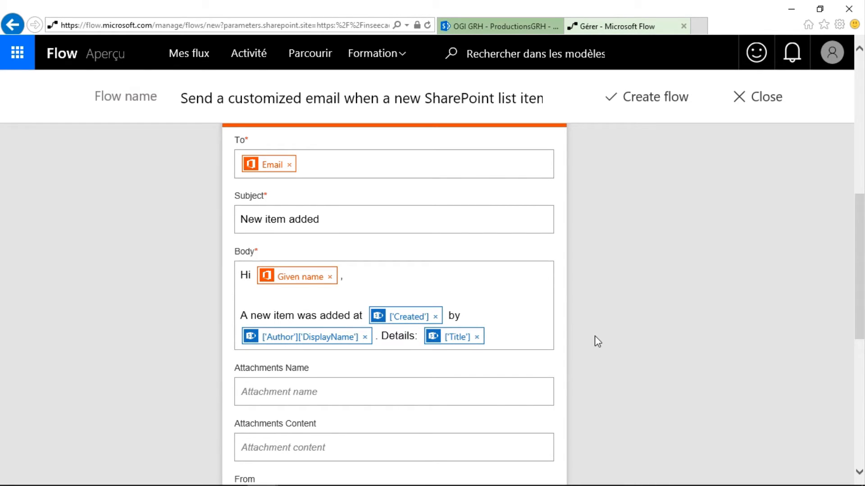
{"action": "scroll", "coordinate": [595, 341], "scroll_direction": "up", "scroll_amount": 3}
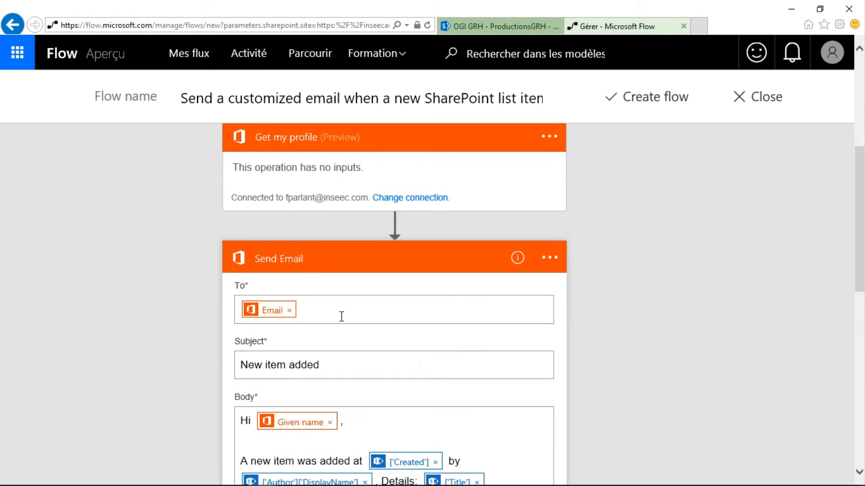
{"action": "scroll", "coordinate": [454, 329], "scroll_direction": "up", "scroll_amount": 2}
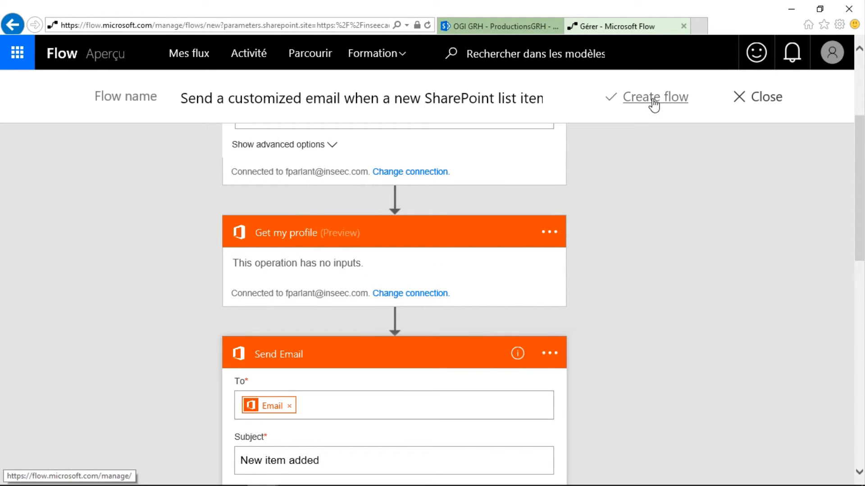
{"action": "scroll", "coordinate": [688, 252], "scroll_direction": "up", "scroll_amount": 4}
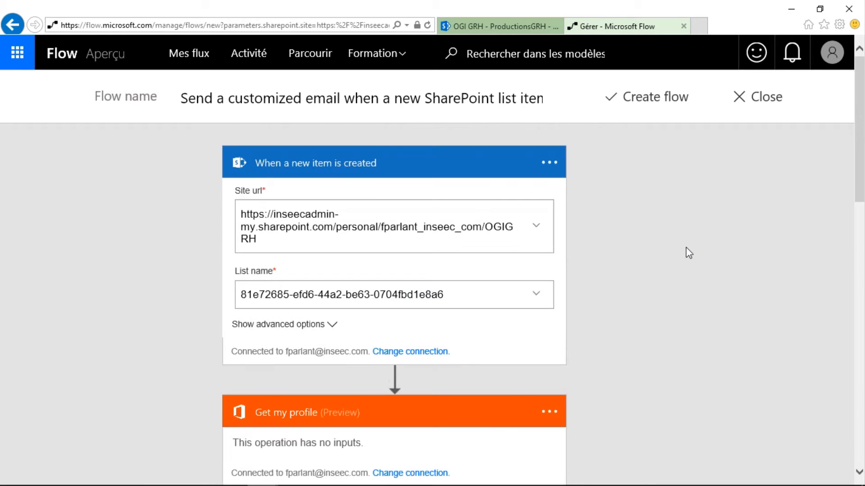
Create the customized email flow and open the list of own flows.
{"action": "left_click", "coordinate": [652, 101]}
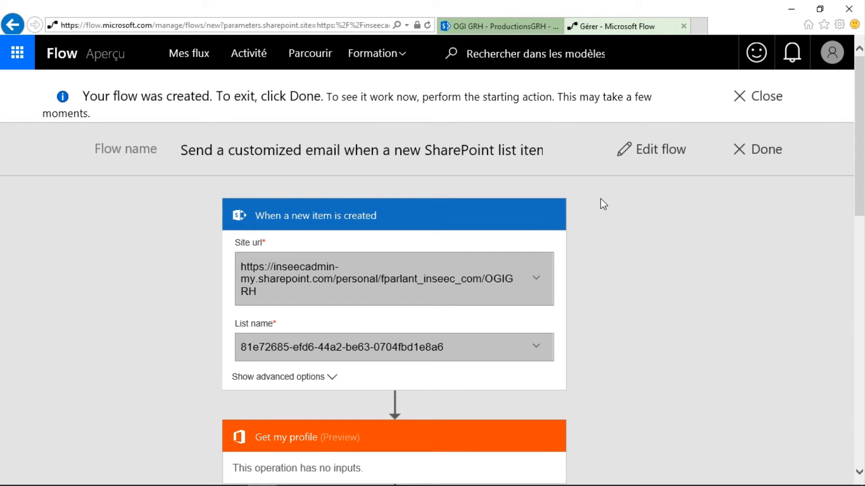
{"action": "left_click", "coordinate": [190, 54]}
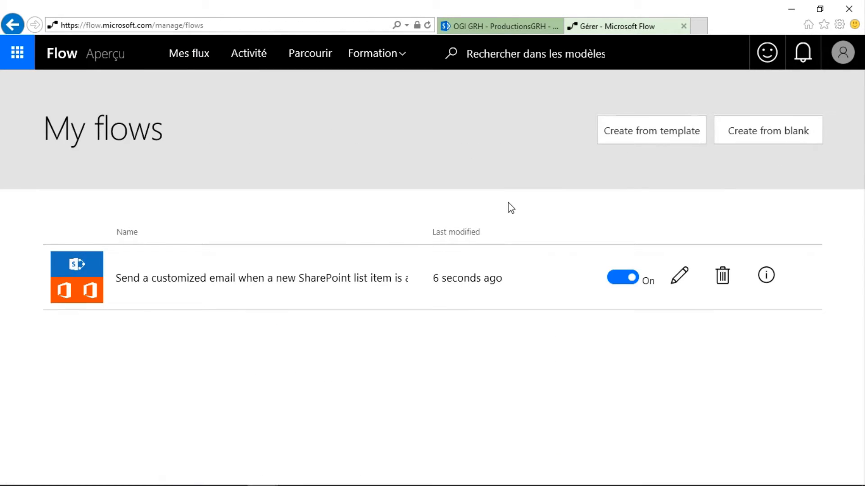
Browse the gallery of flow templates sorted by popularity to examine which services can be combined.
{"action": "left_click", "coordinate": [660, 133]}
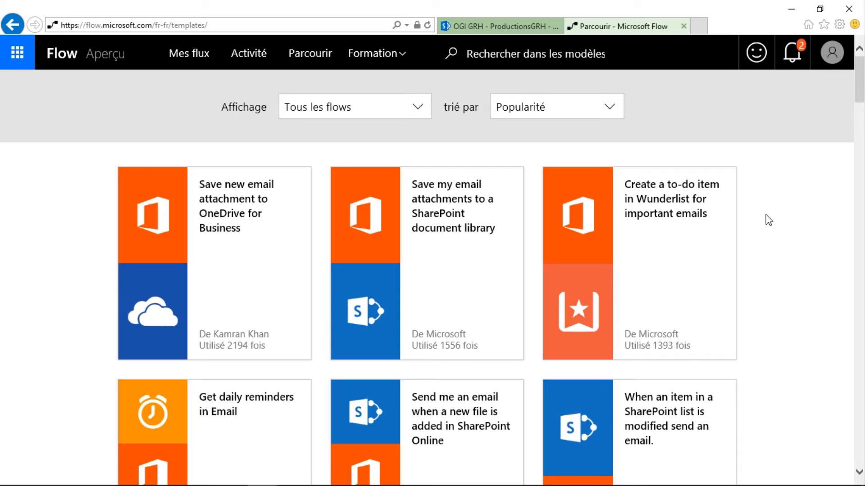
{"action": "scroll", "coordinate": [766, 214], "scroll_direction": "down", "scroll_amount": 5}
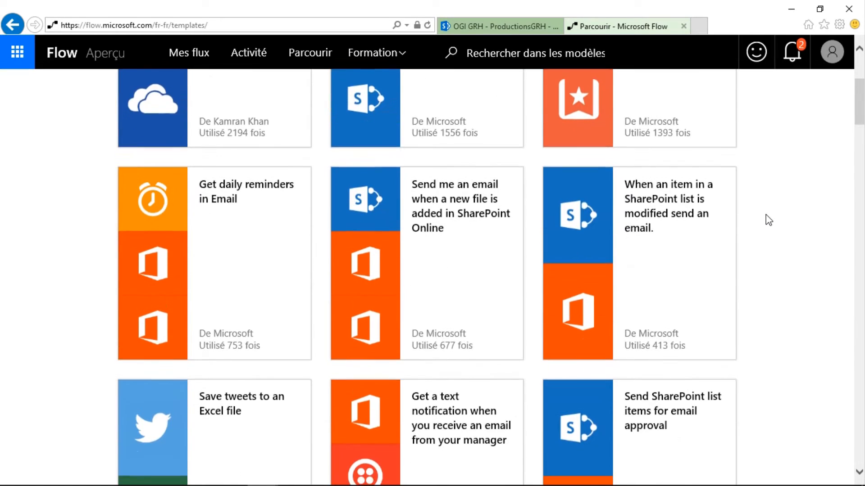
{"action": "scroll", "coordinate": [765, 214], "scroll_direction": "down", "scroll_amount": 4}
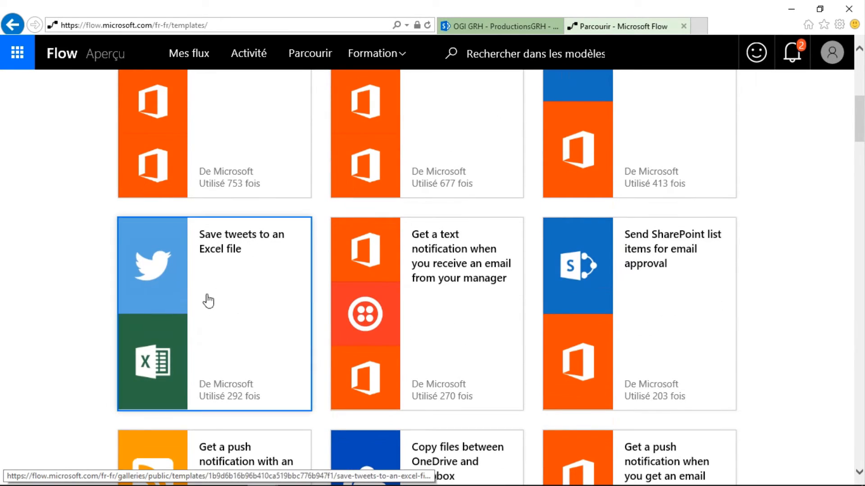
{"action": "scroll", "coordinate": [859, 270], "scroll_direction": "down", "scroll_amount": 6}
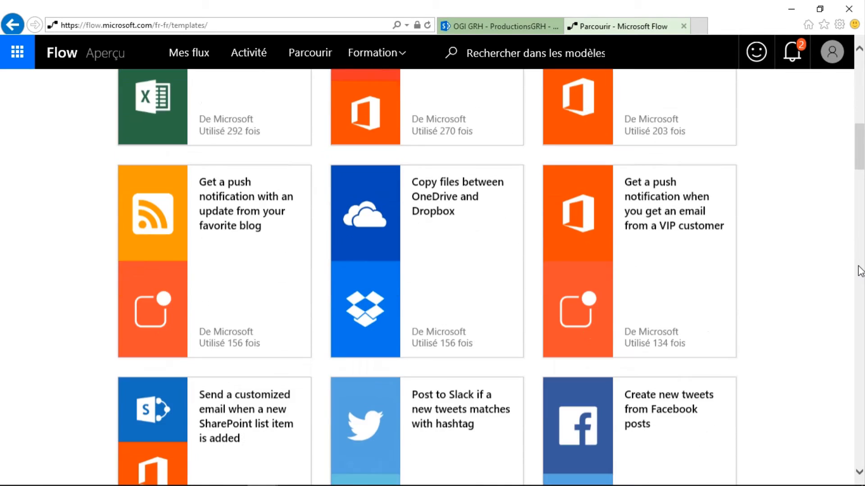
{"action": "scroll", "coordinate": [860, 270], "scroll_direction": "down", "scroll_amount": 9}
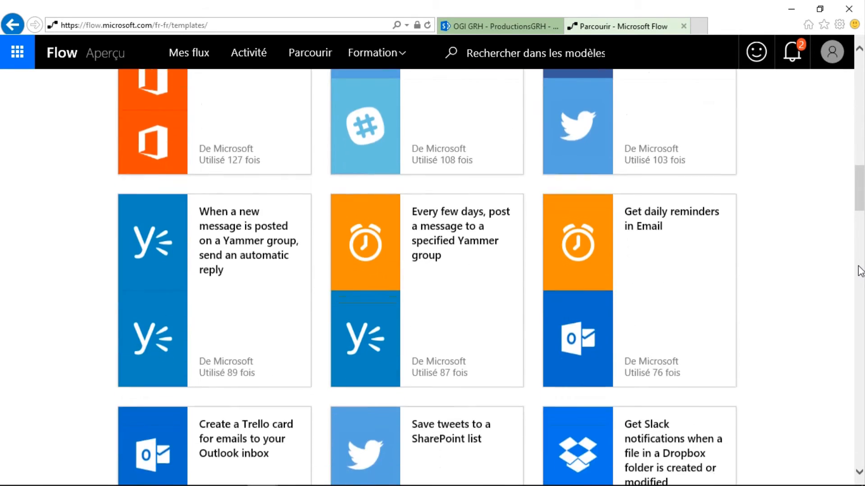
{"action": "scroll", "coordinate": [860, 270], "scroll_direction": "down", "scroll_amount": 12}
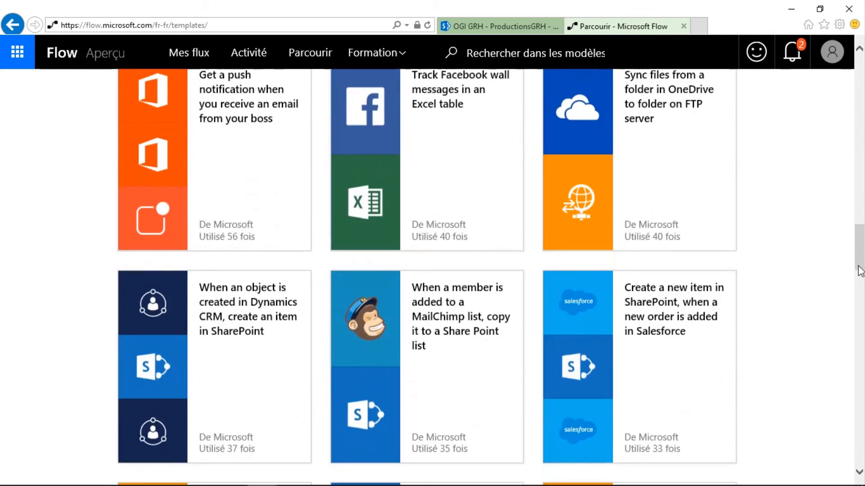
{"action": "scroll", "coordinate": [860, 271], "scroll_direction": "down", "scroll_amount": 3}
{"action": "scroll", "coordinate": [860, 270], "scroll_direction": "down", "scroll_amount": 2}
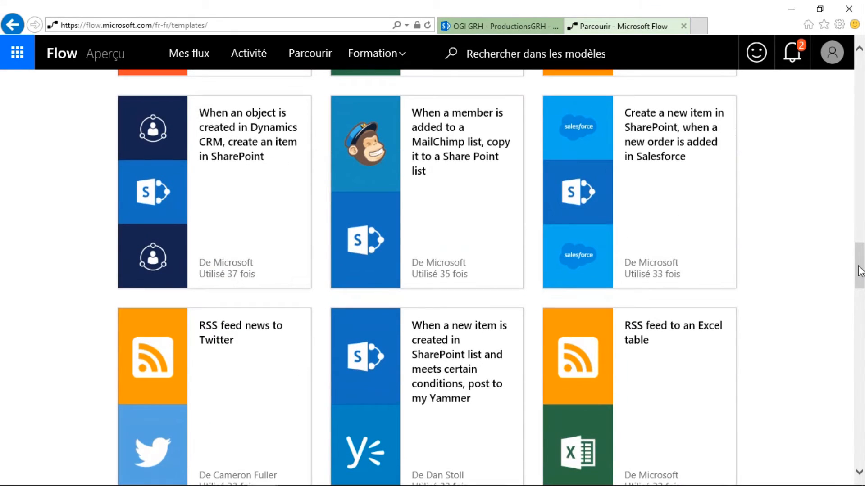
{"action": "scroll", "coordinate": [860, 271], "scroll_direction": "down", "scroll_amount": 7}
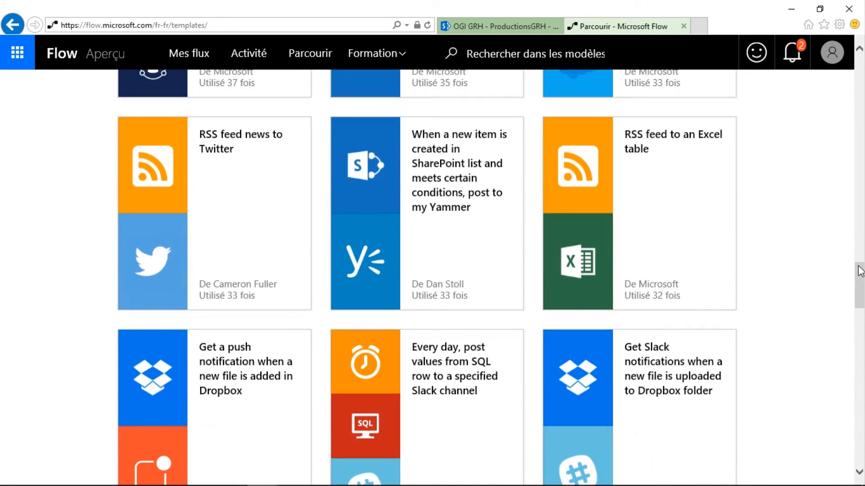
{"action": "scroll", "coordinate": [860, 271], "scroll_direction": "down", "scroll_amount": 8}
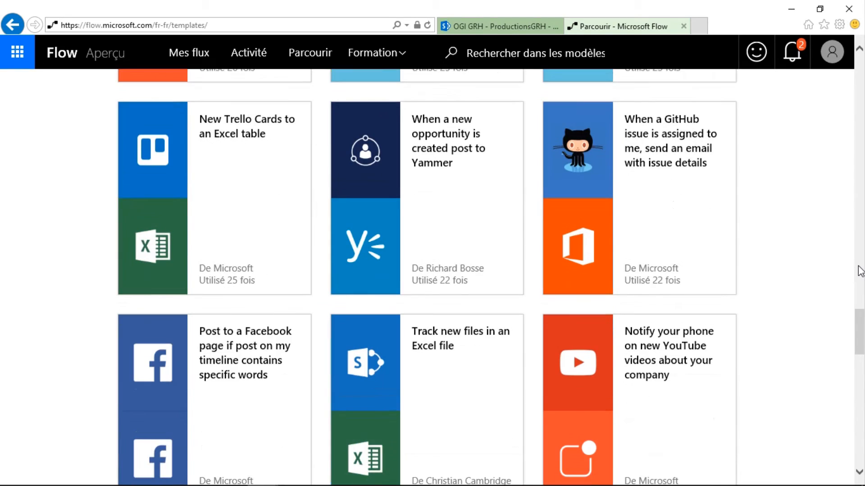
{"action": "scroll", "coordinate": [860, 271], "scroll_direction": "down", "scroll_amount": 12}
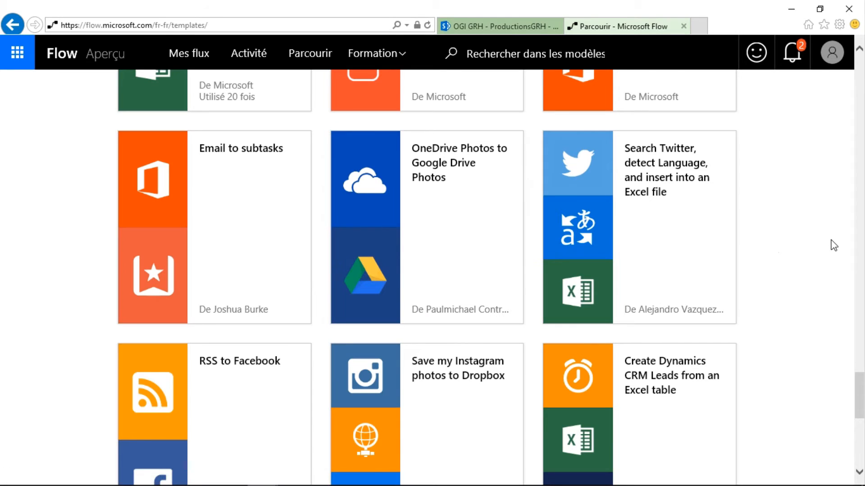
{"action": "scroll", "coordinate": [834, 245], "scroll_direction": "down", "scroll_amount": 2}
{"action": "scroll", "coordinate": [833, 245], "scroll_direction": "down", "scroll_amount": 2}
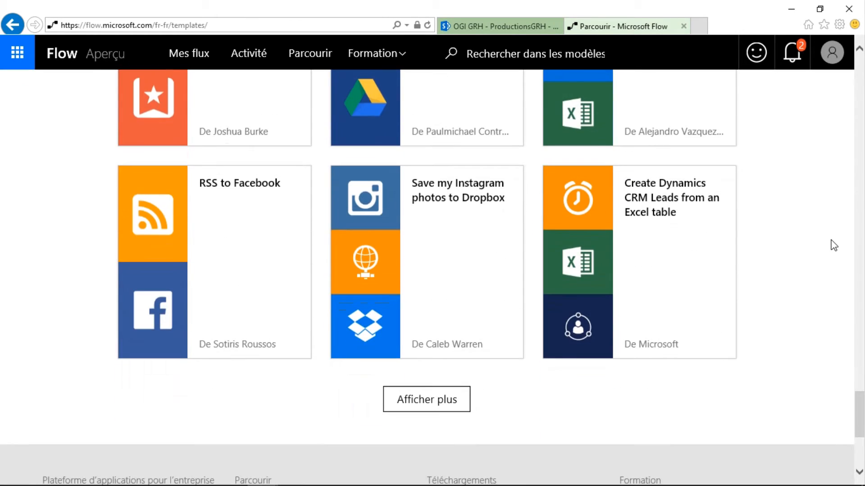
{"action": "scroll", "coordinate": [834, 245], "scroll_direction": "up", "scroll_amount": 5}
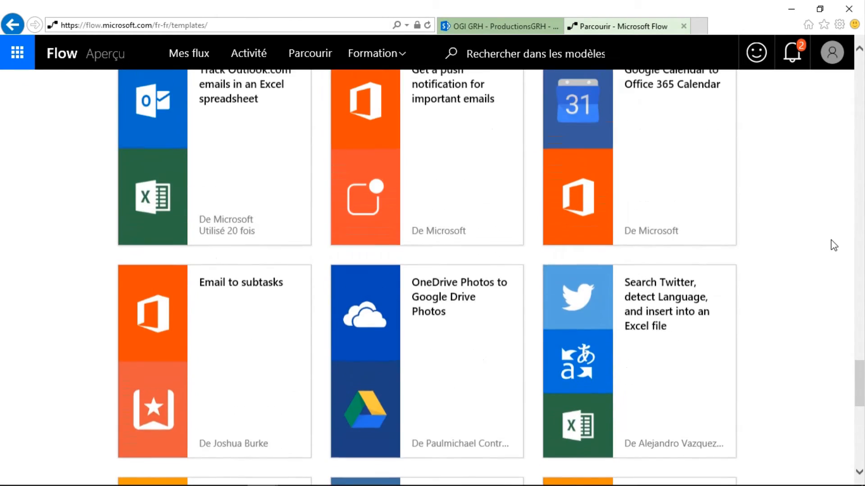
{"action": "left_click_drag", "start_coordinate": [860, 390], "coordinate": [861, 90]}
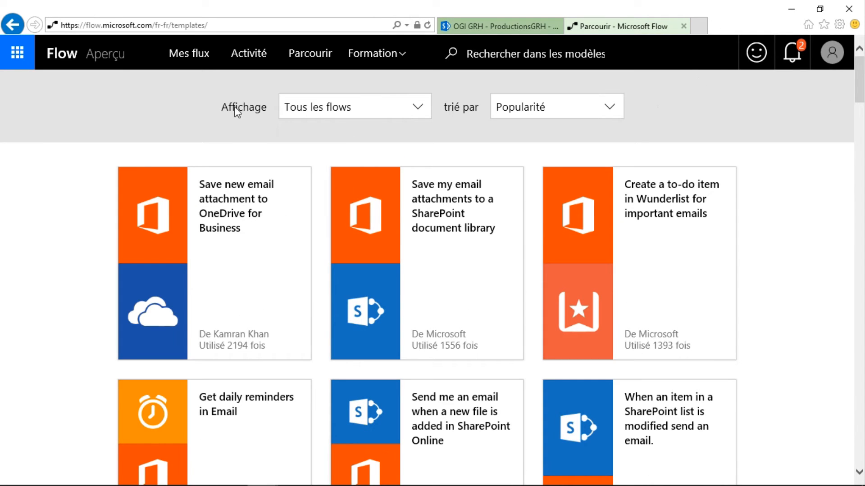
Start a blank flow from the list of own flows with the trigger "YouTube - When a video is uploaded by a channel".
{"action": "left_click", "coordinate": [201, 52]}
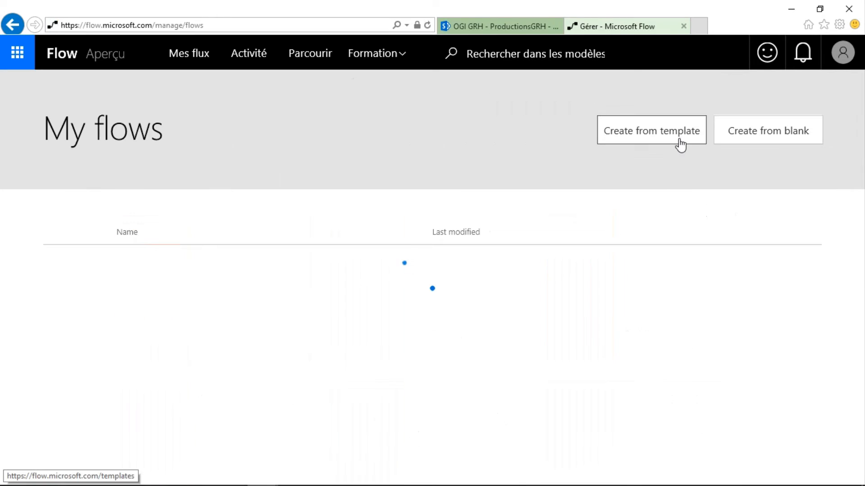
{"action": "left_click", "coordinate": [748, 135]}
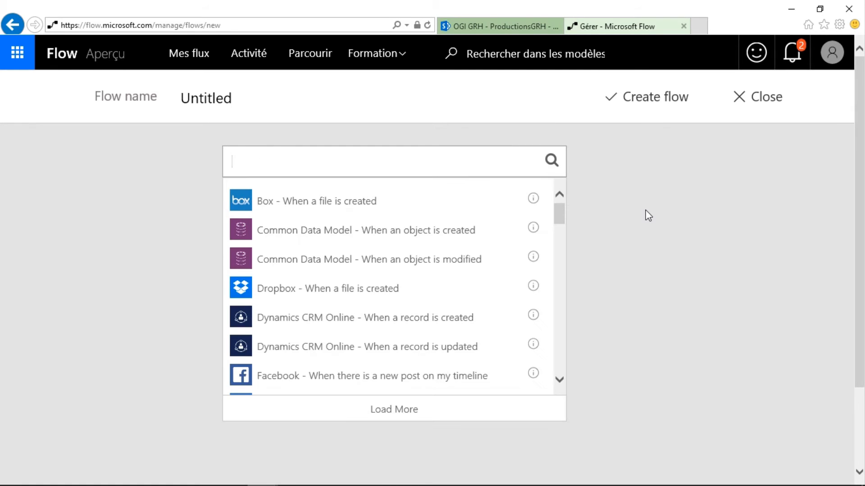
{"action": "left_click_drag", "start_coordinate": [564, 221], "coordinate": [563, 389]}
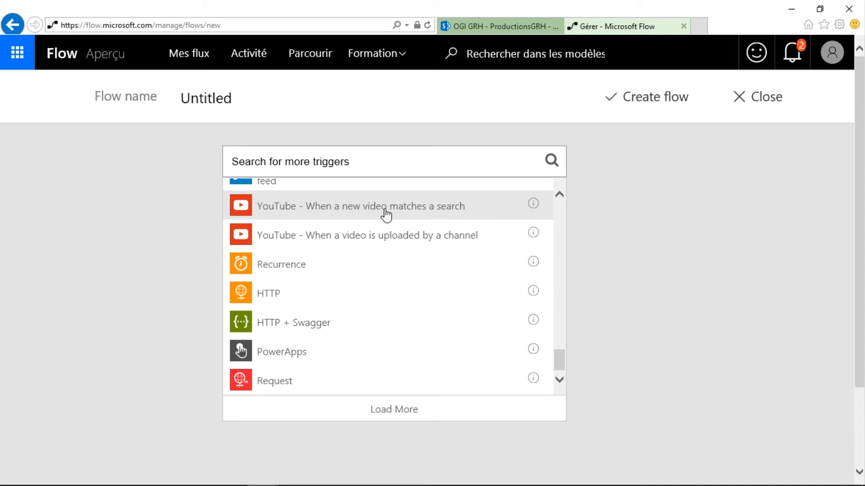
{"action": "left_click", "coordinate": [386, 242]}
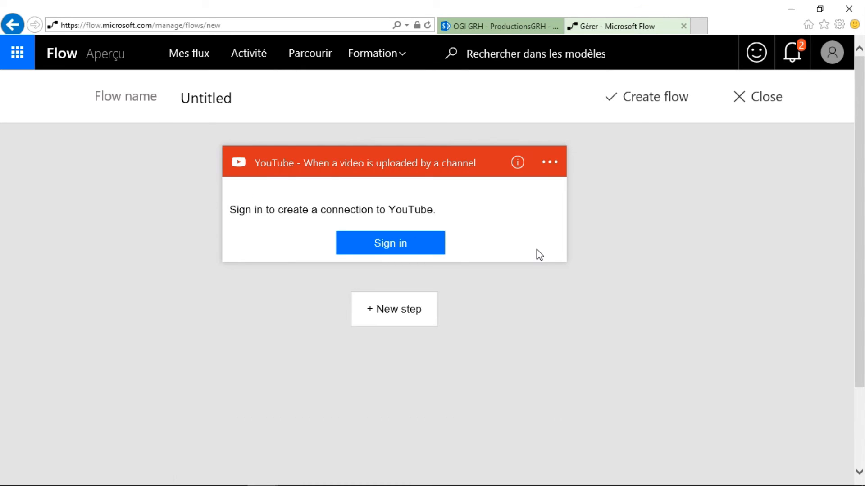
Show the kinds of new step that can follow the YouTube trigger, including the additional ones.
{"action": "left_click", "coordinate": [383, 317]}
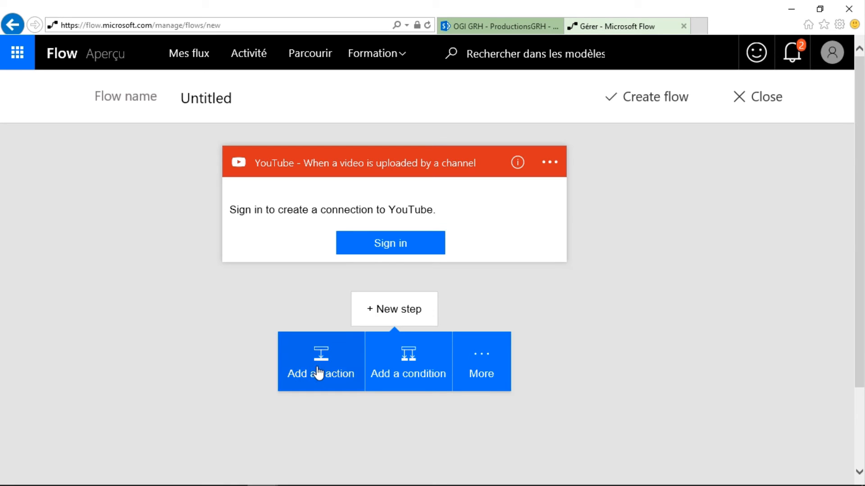
{"action": "left_click", "coordinate": [480, 368]}
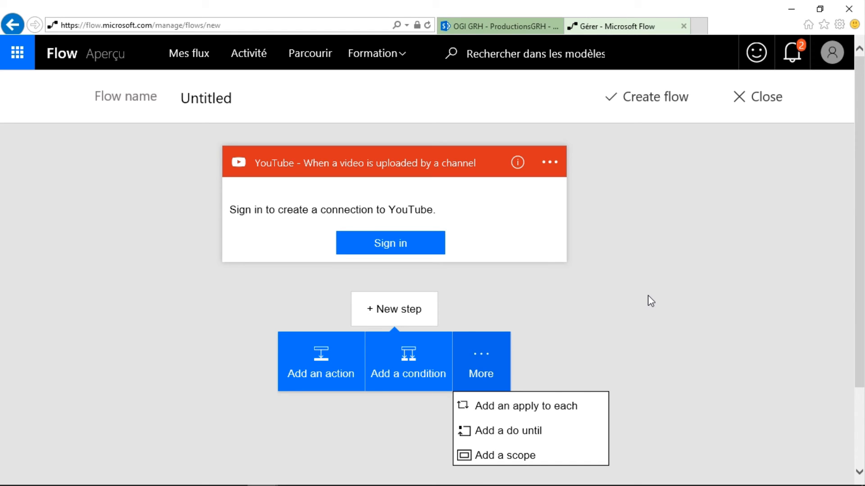
{"action": "mouse_move", "coordinate": [385, 4]}
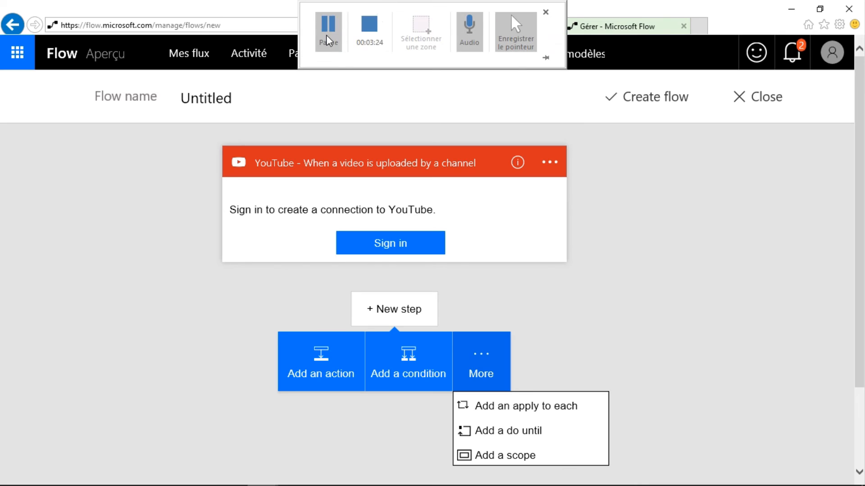
{"action": "left_click", "coordinate": [367, 36]}
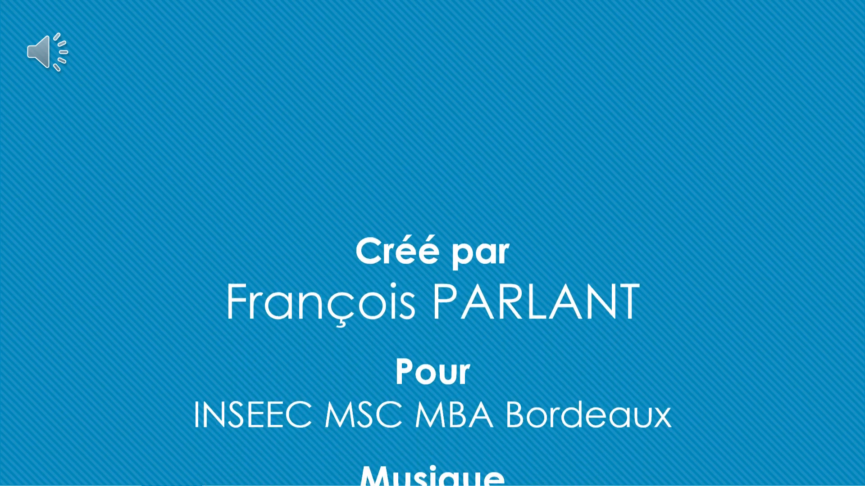